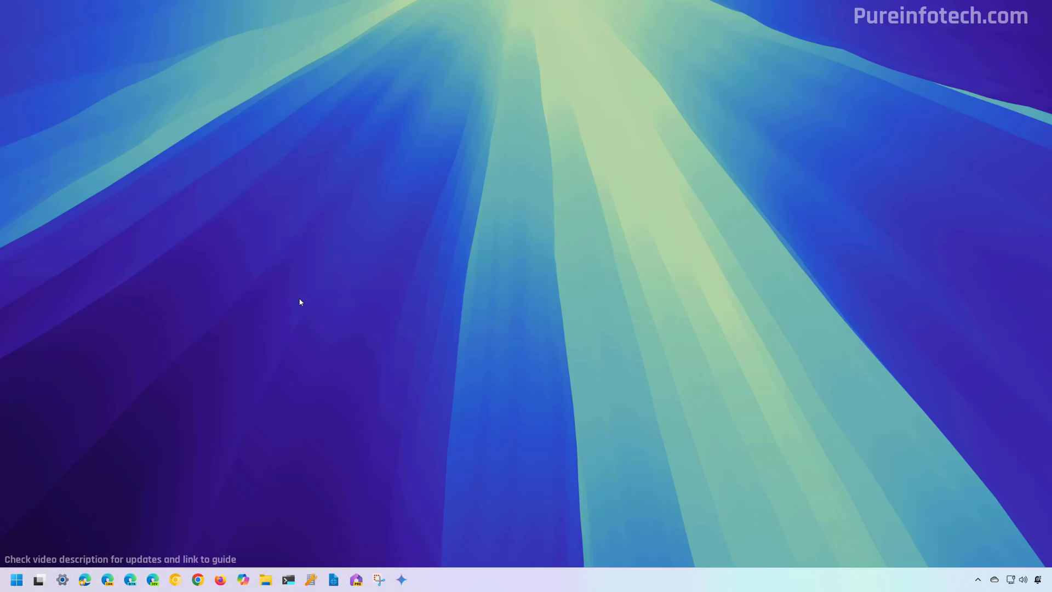
# Search for 'settings' from the Start menu and launch Windows Settings.
pyautogui.press('super')
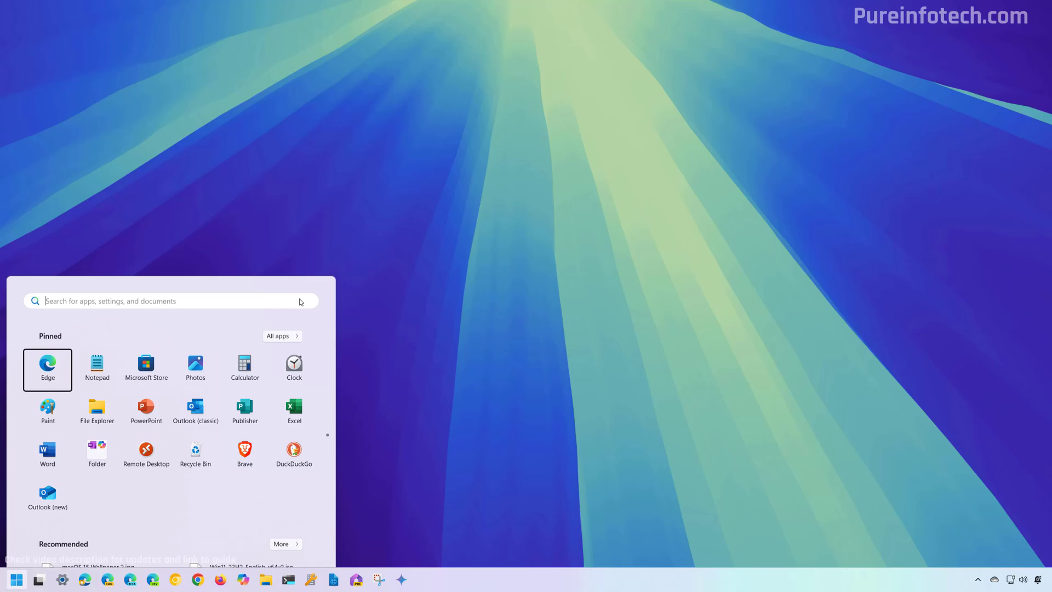
pyautogui.write('settings')
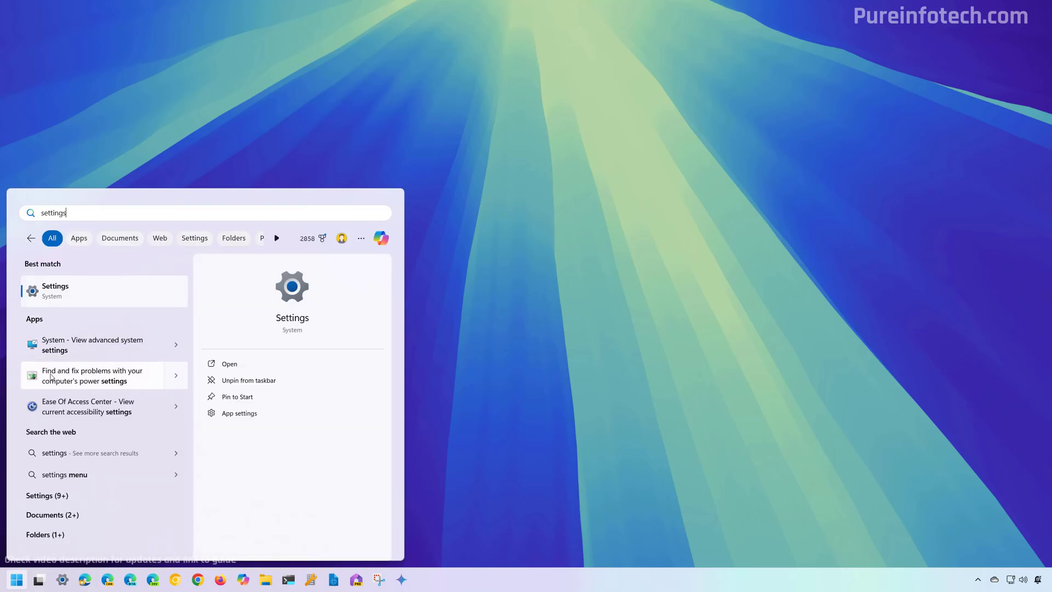
pyautogui.click(105, 291)
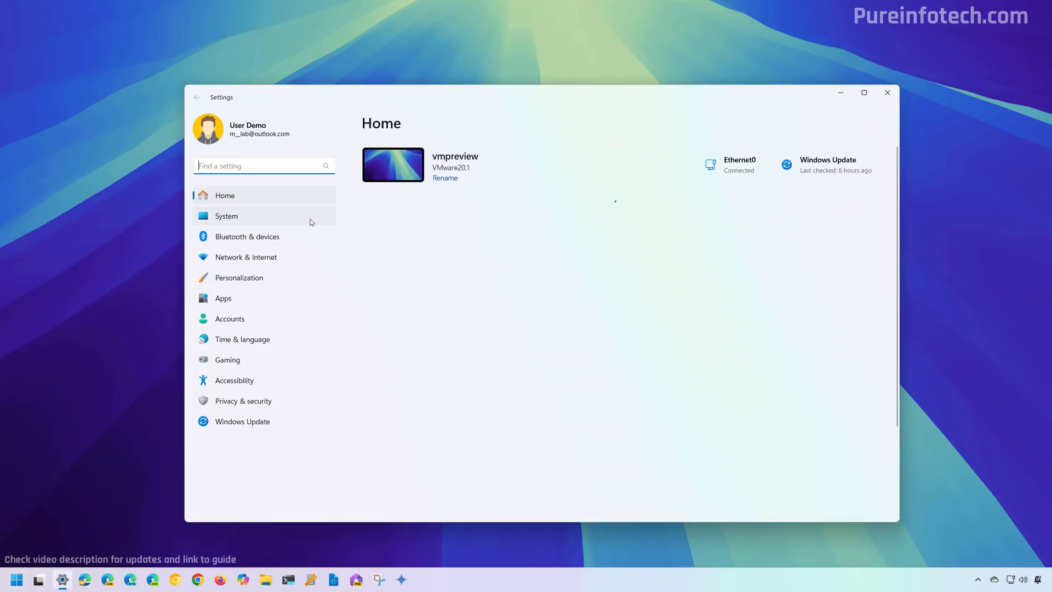
# Go to System > Display and open the Graphics page under Related settings.
pyautogui.click(248, 219)
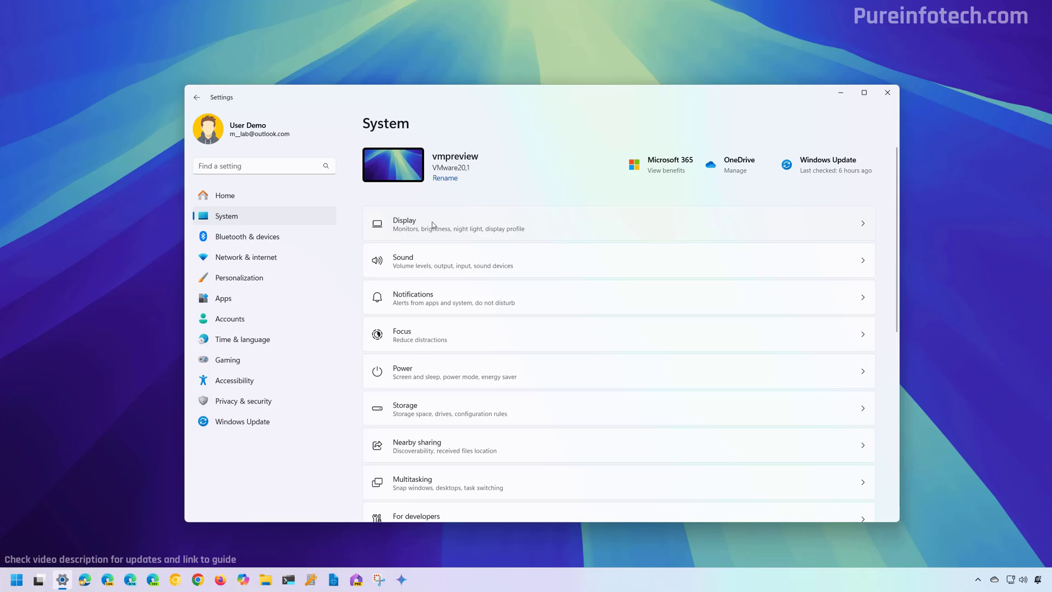
pyautogui.click(430, 225)
pyautogui.scroll(-4, 507, 266)
pyautogui.scroll(-1, 506, 266)
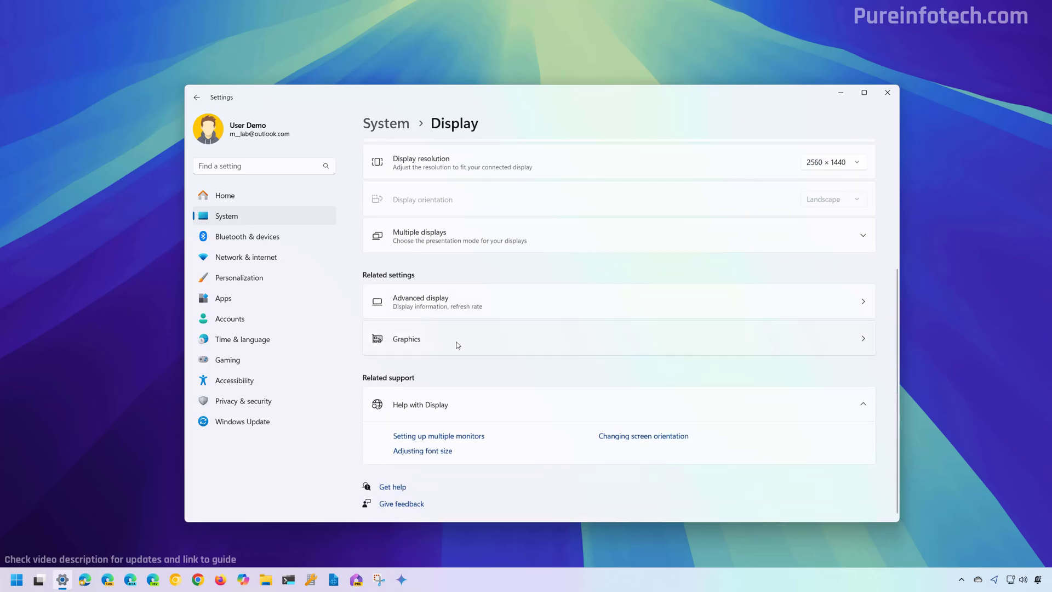
pyautogui.click(457, 345)
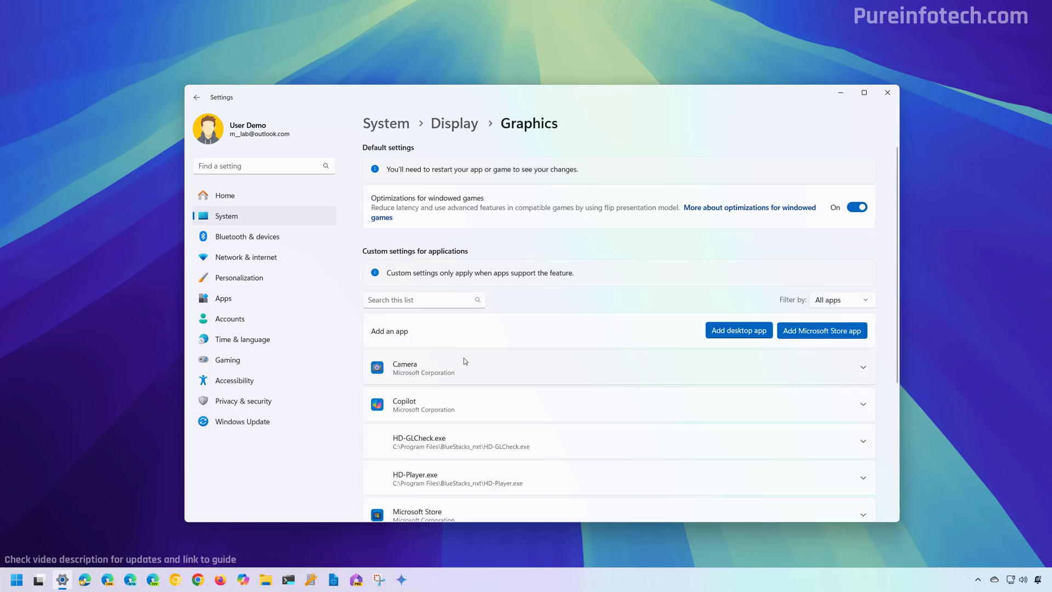
# Try High Performance as Camera's GPU preference, then reset it to Let Windows decide (Power saving).
pyautogui.click(466, 368)
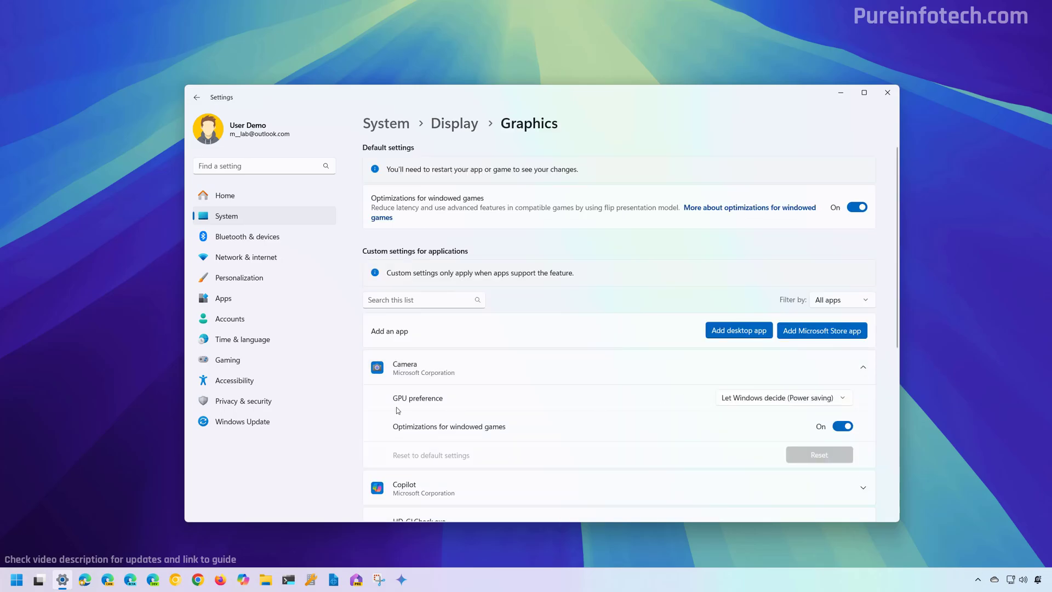
pyautogui.click(772, 402)
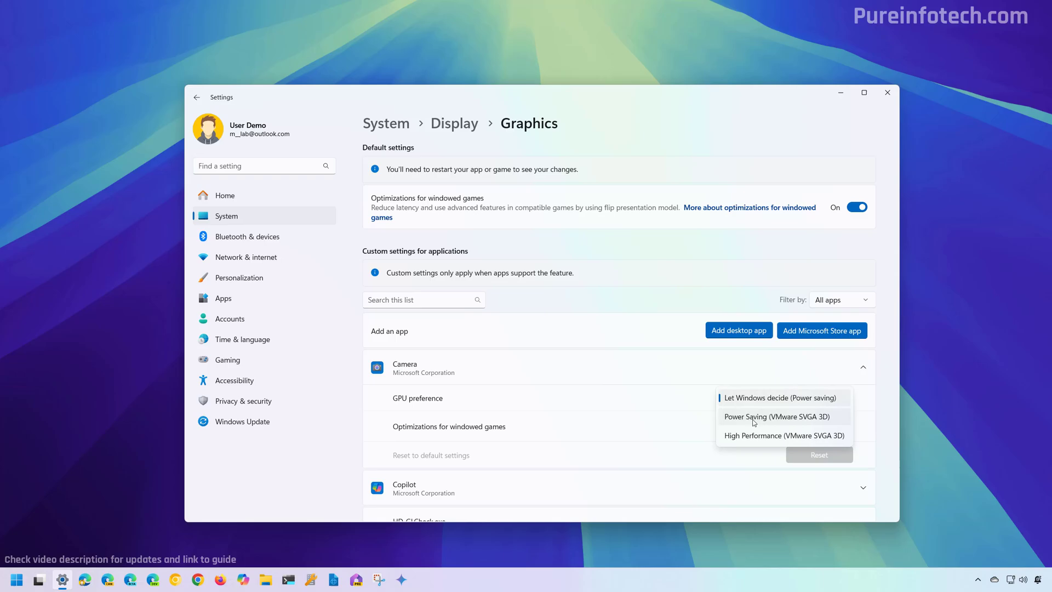
pyautogui.click(778, 435)
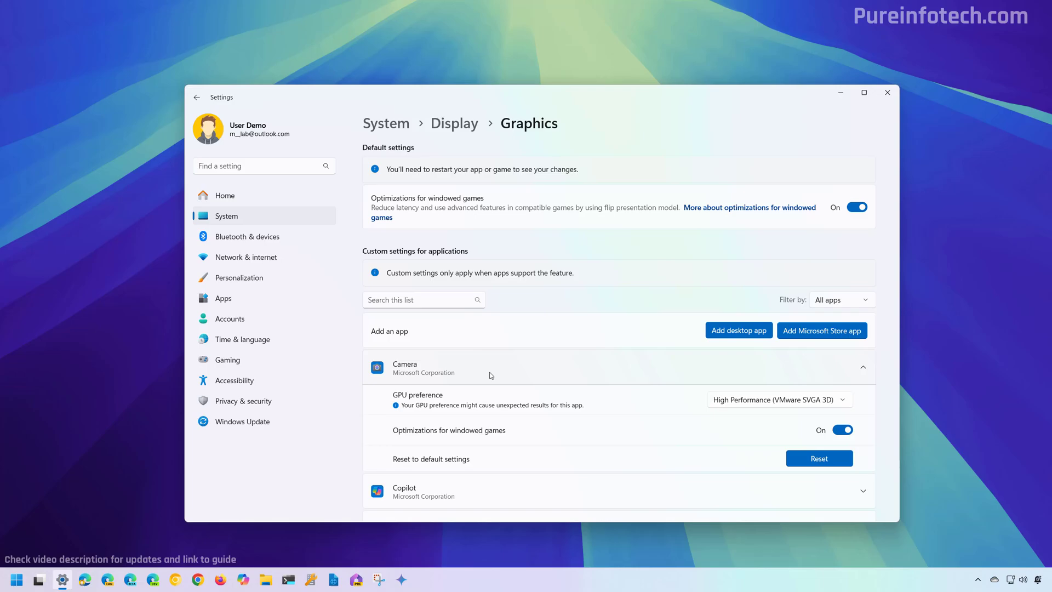
pyautogui.click(808, 462)
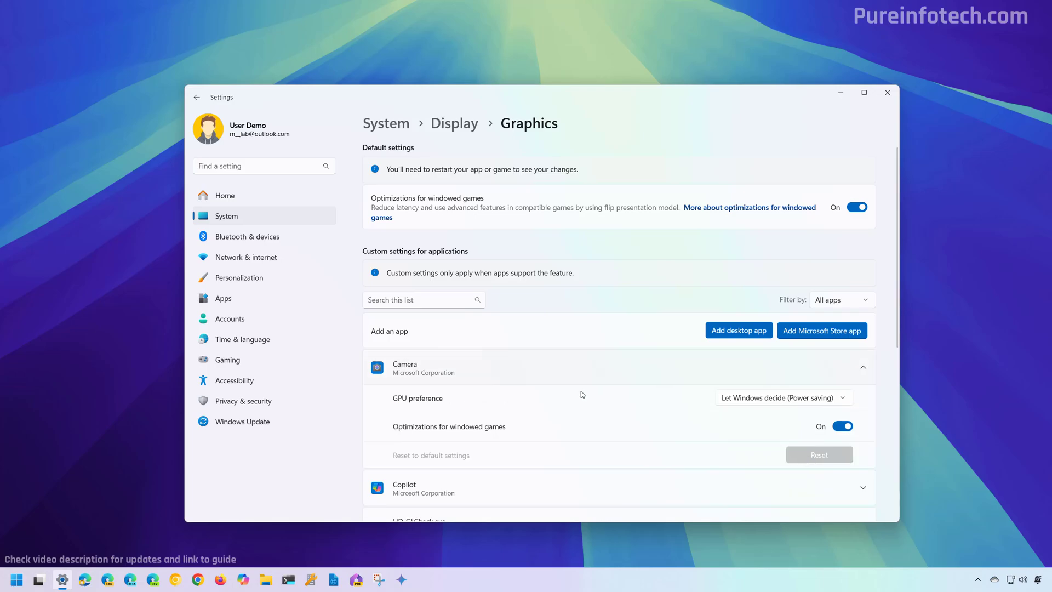
pyautogui.scroll(-5, 580, 391)
pyautogui.scroll(6, 580, 391)
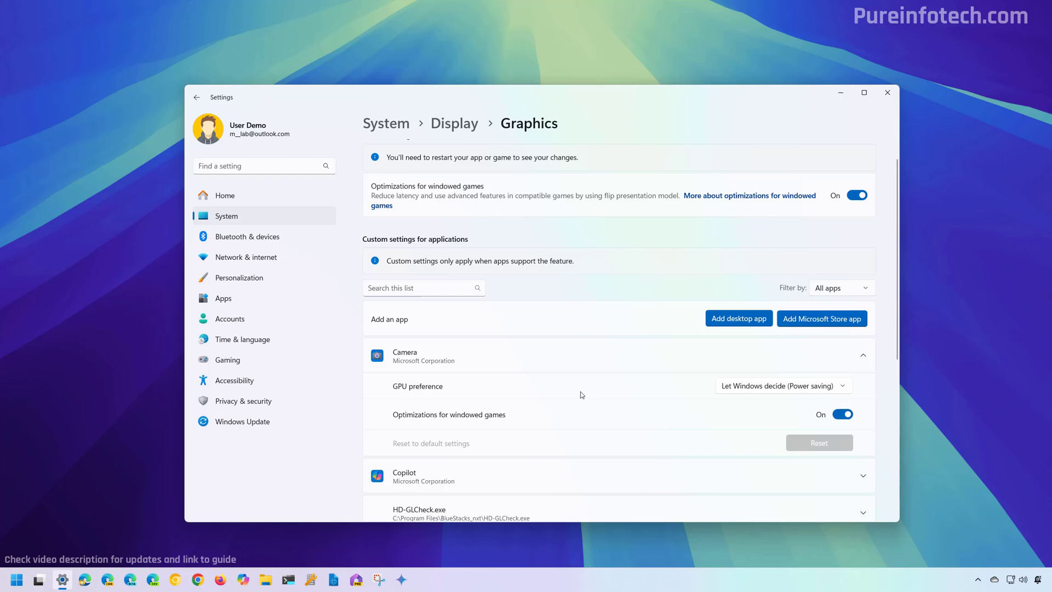
# Add AnyDesk.exe from C:\Program Files (x86)\AnyDesk as a desktop app.
pyautogui.click(739, 331)
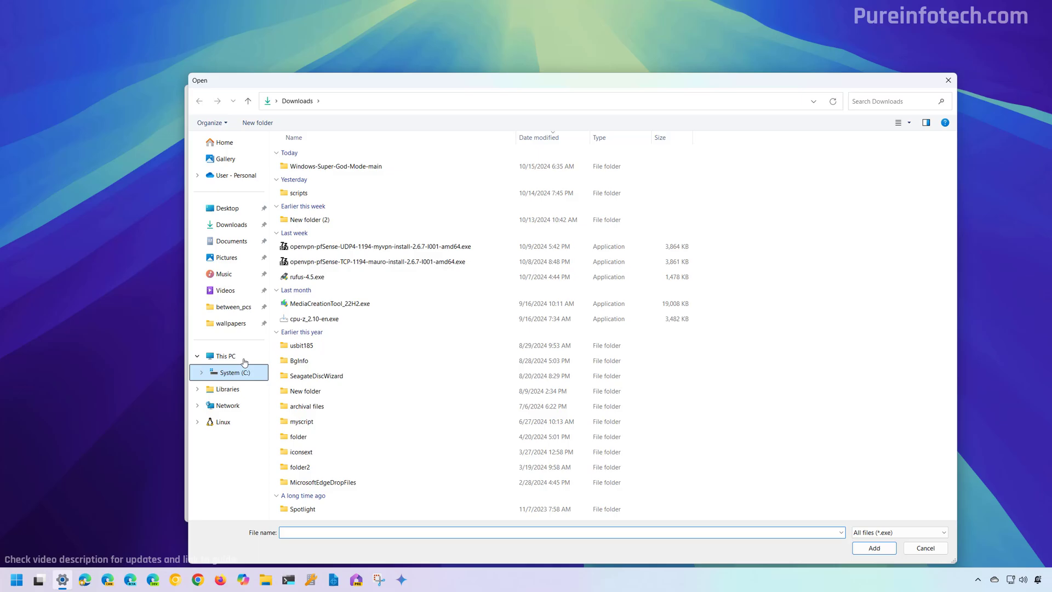
pyautogui.click(235, 372)
pyautogui.click(321, 261)
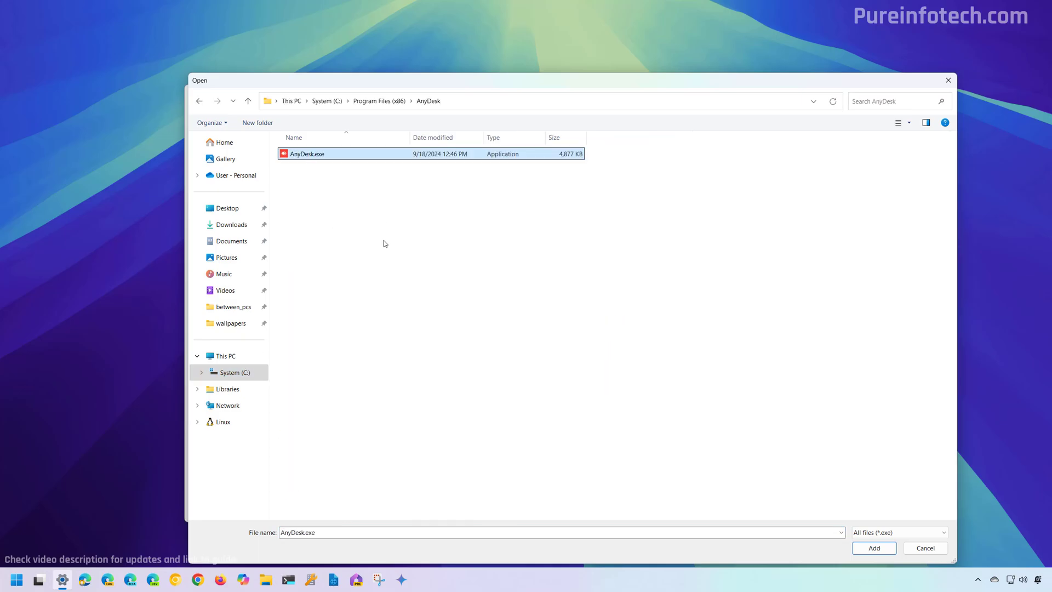
pyautogui.click(874, 547)
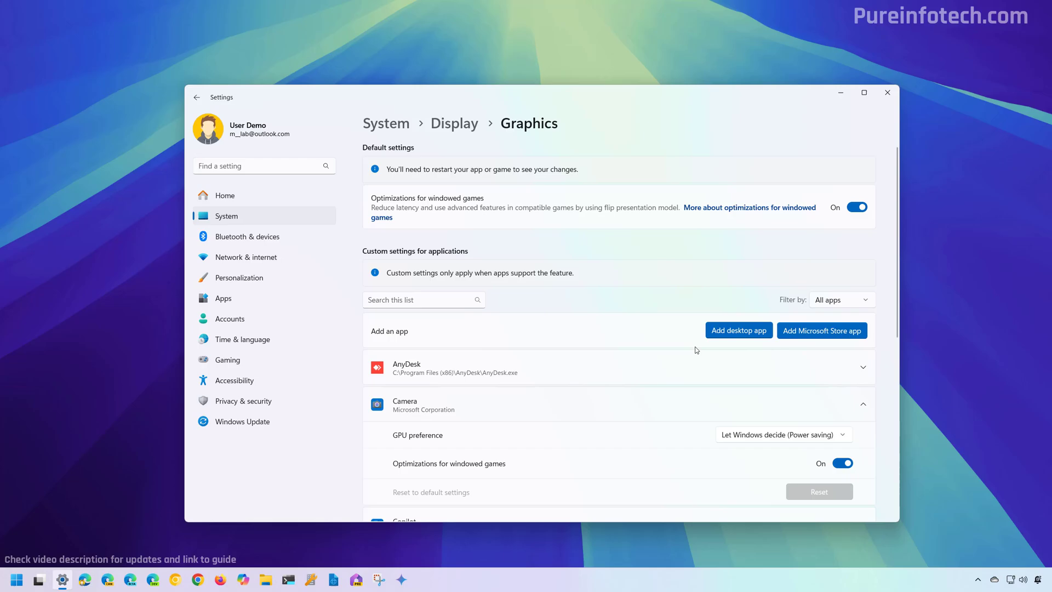
# Set AnyDesk's GPU preference to High Performance (VMware SVGA 3D).
pyautogui.click(656, 375)
pyautogui.click(789, 399)
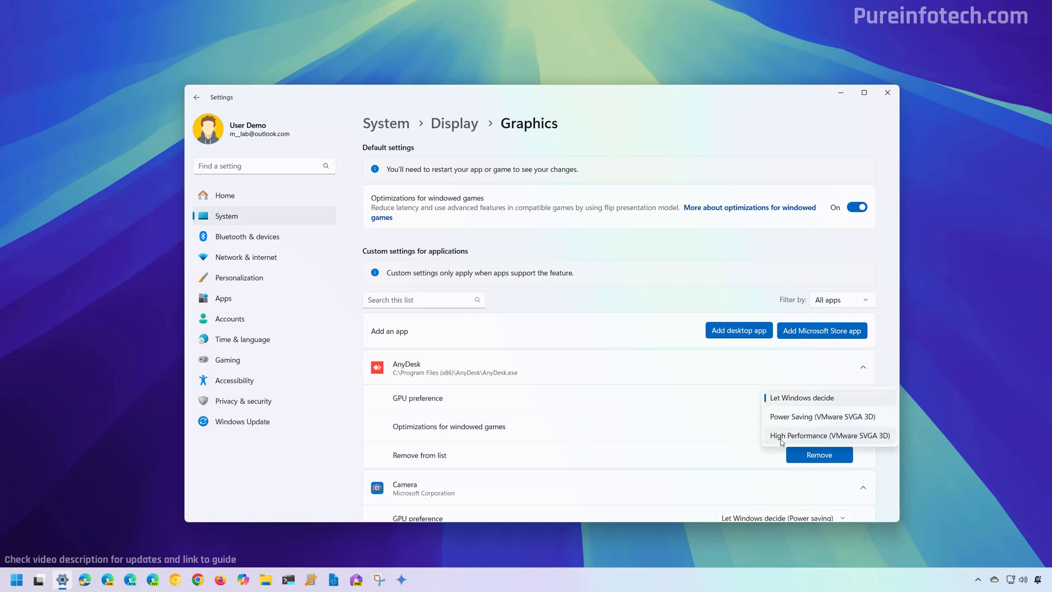
pyautogui.click(805, 435)
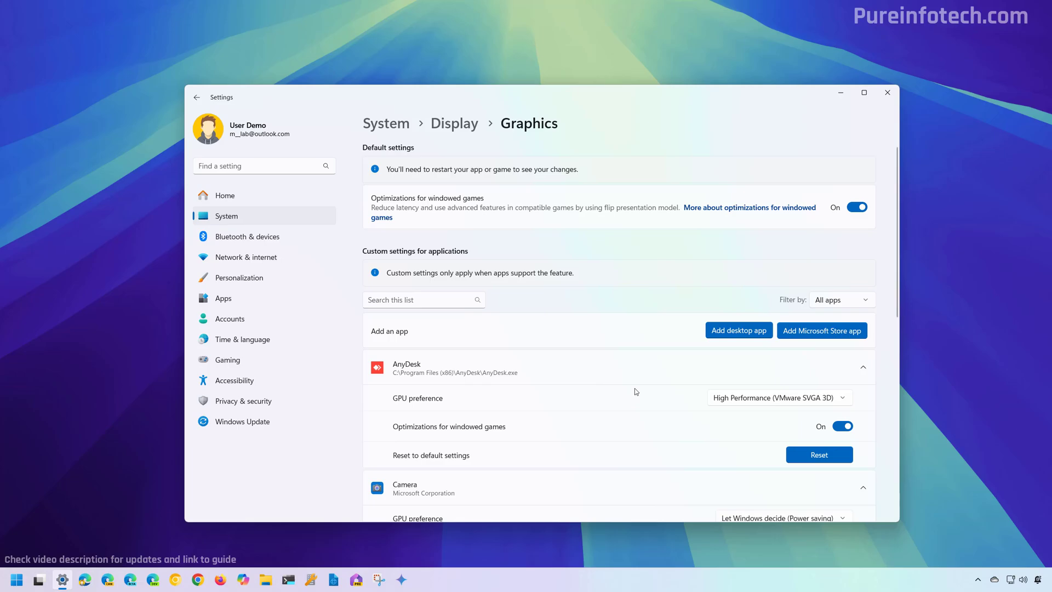
# Add Visum Photo Viewer from the Microsoft Store app list, then remove it again.
pyautogui.click(807, 336)
pyautogui.scroll(-15, 697, 298)
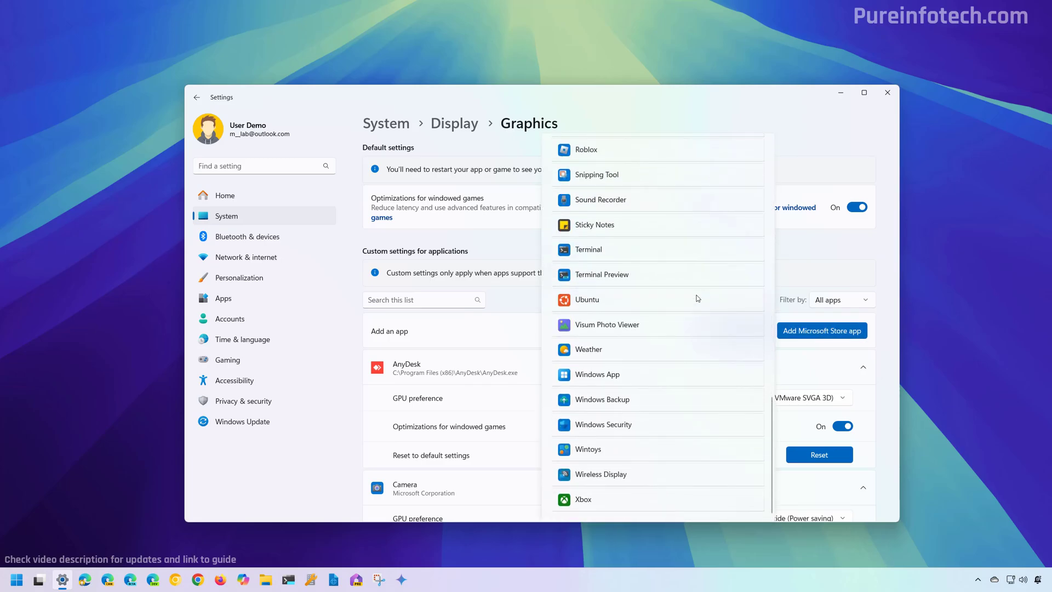
pyautogui.click(647, 324)
pyautogui.click(502, 400)
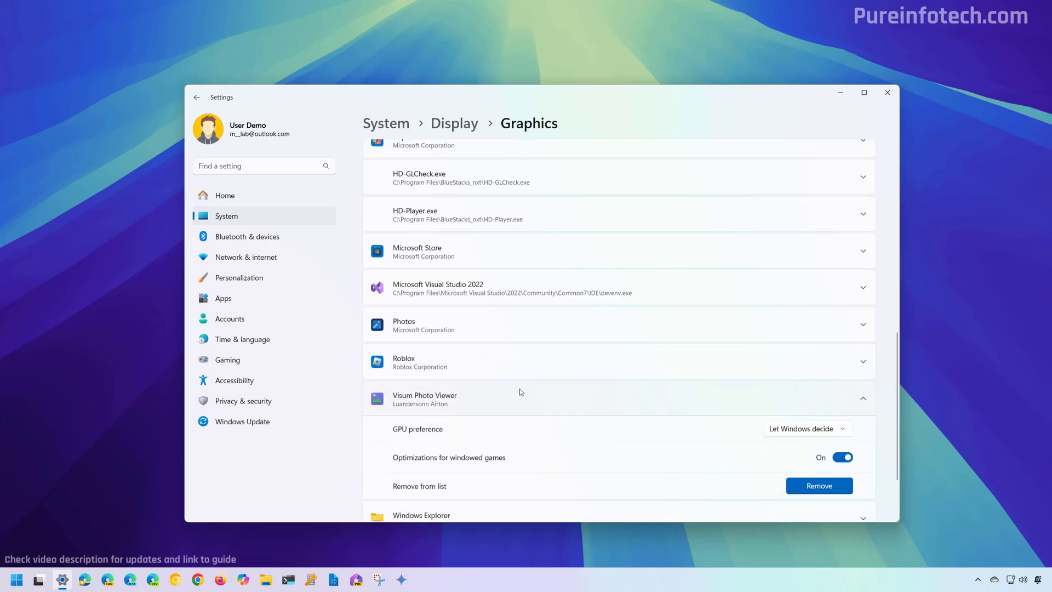
pyautogui.scroll(-2, 522, 372)
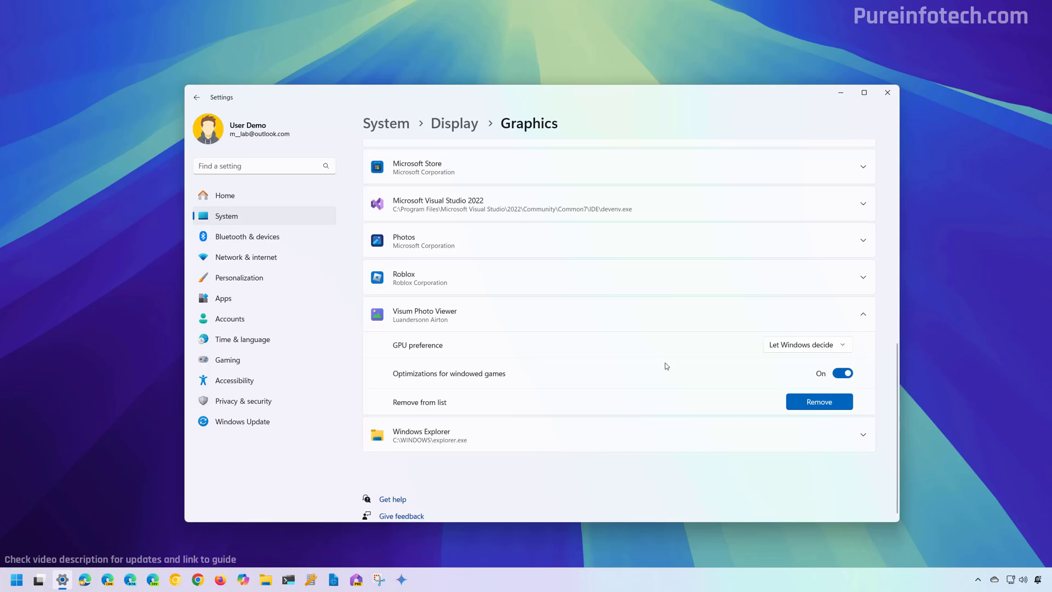
pyautogui.click(812, 404)
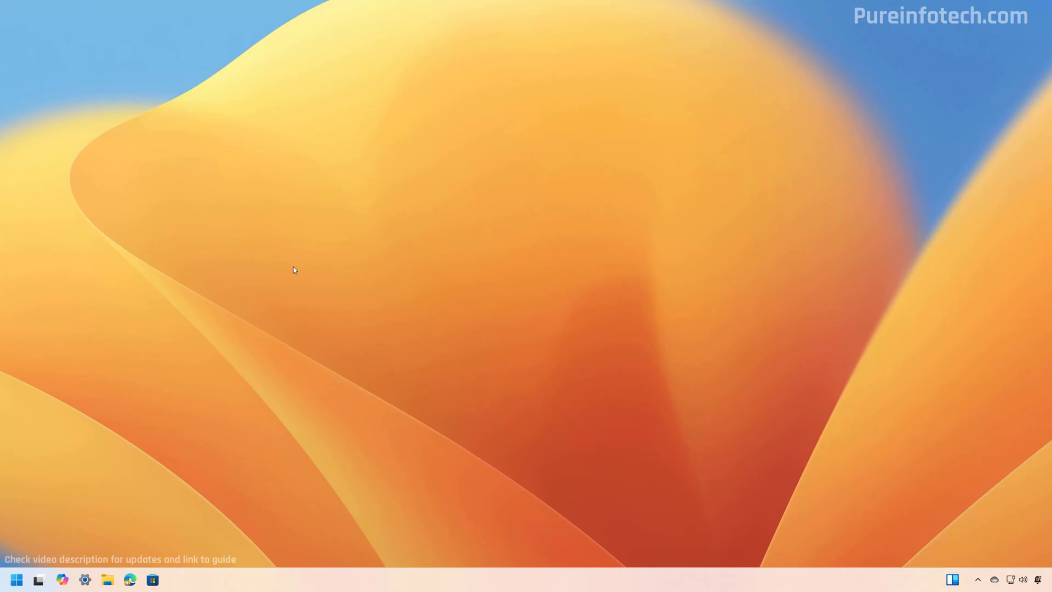
# Reopen Settings from Start search and go to System > Display > Graphics.
pyautogui.press('super')
pyautogui.write('settings')
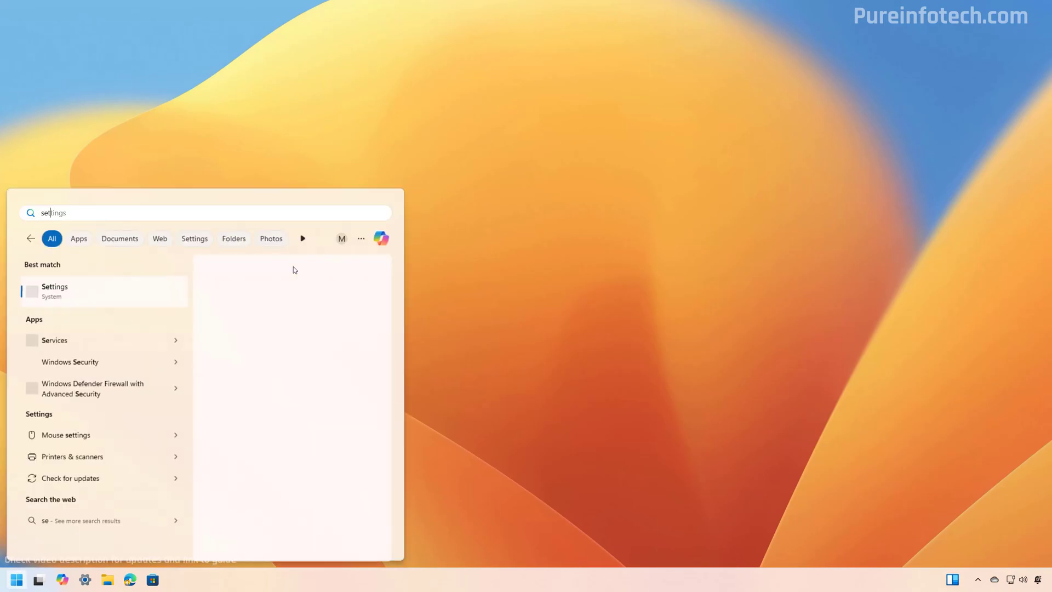
pyautogui.click(113, 291)
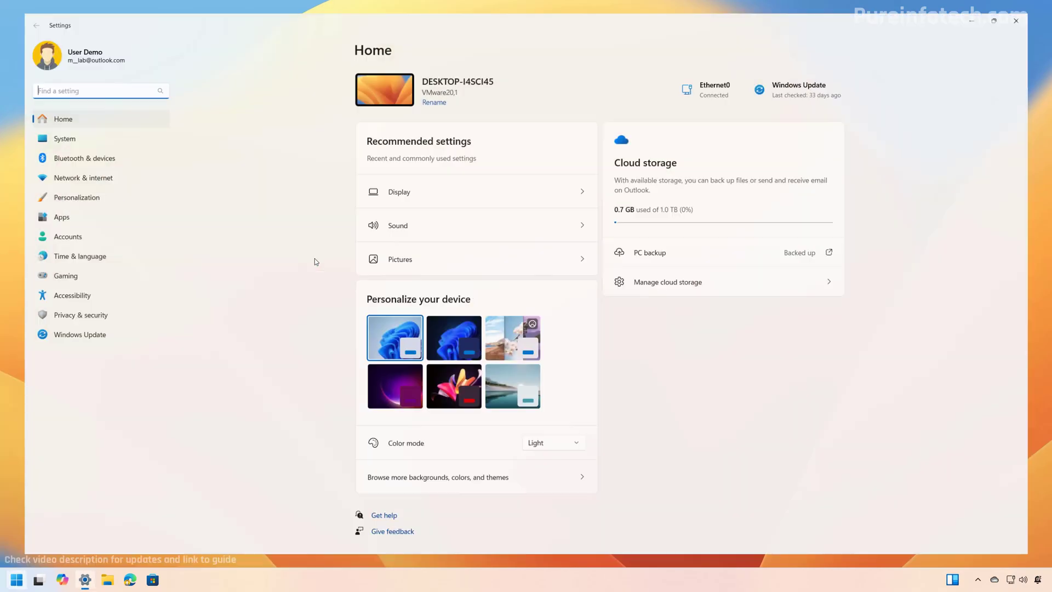
pyautogui.click(207, 180)
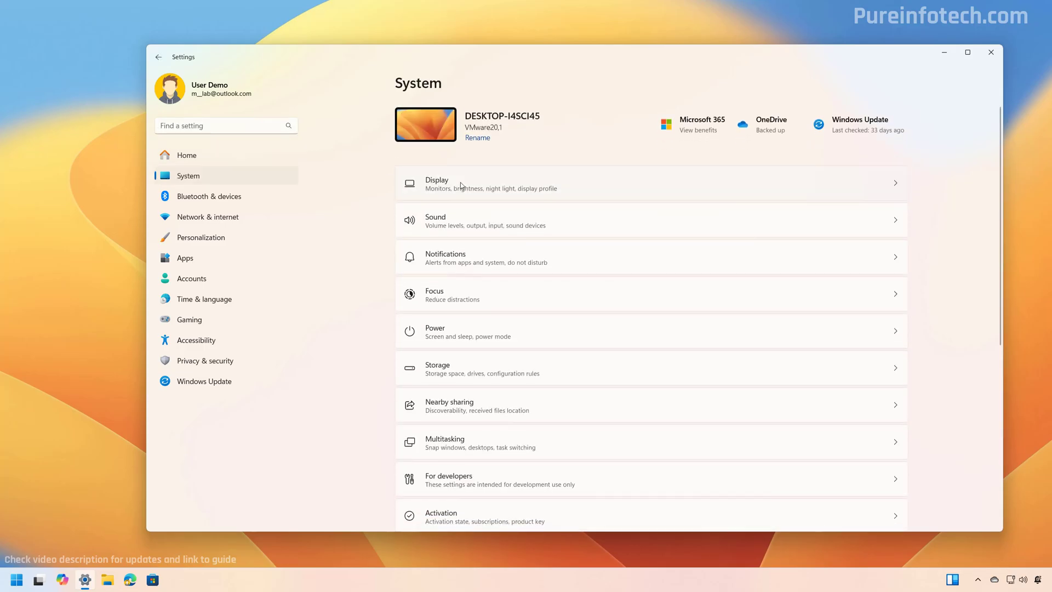
pyautogui.click(460, 186)
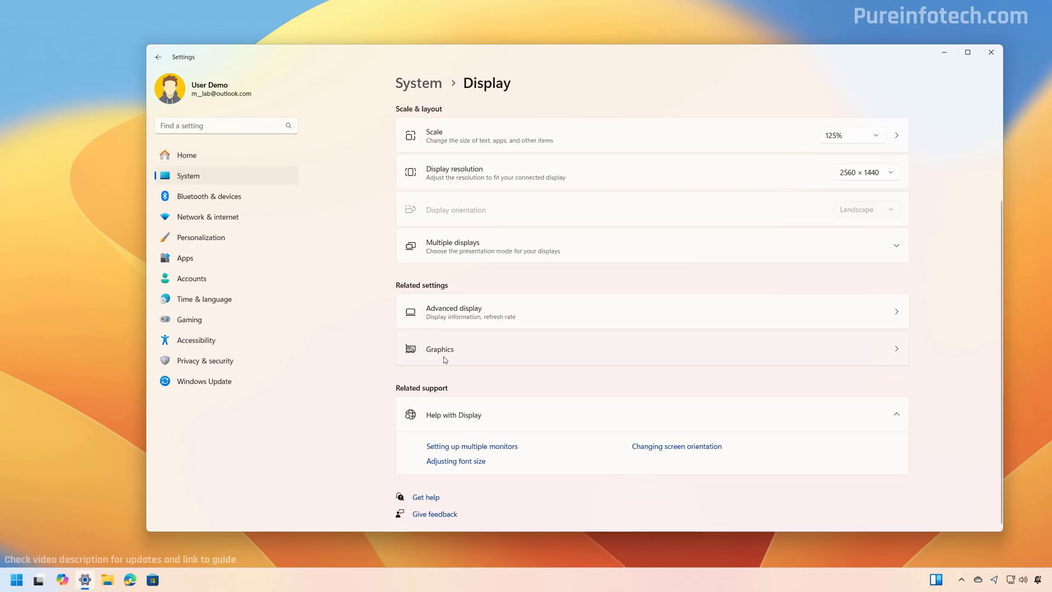
pyautogui.click(443, 351)
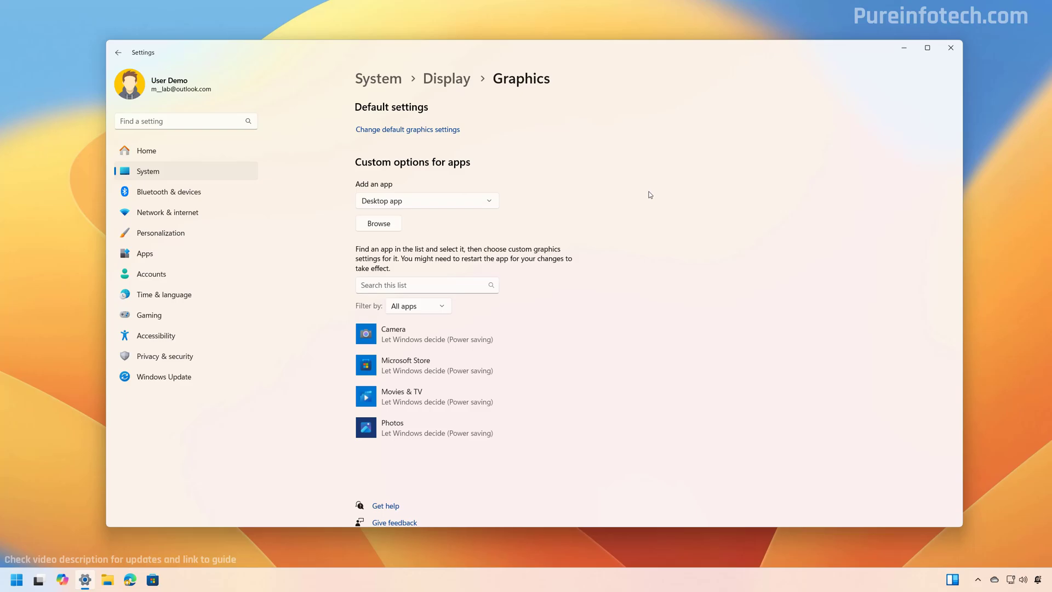
# Save Camera as High performance with 'Don't use optimizations for windowed games' checked.
pyautogui.click(459, 333)
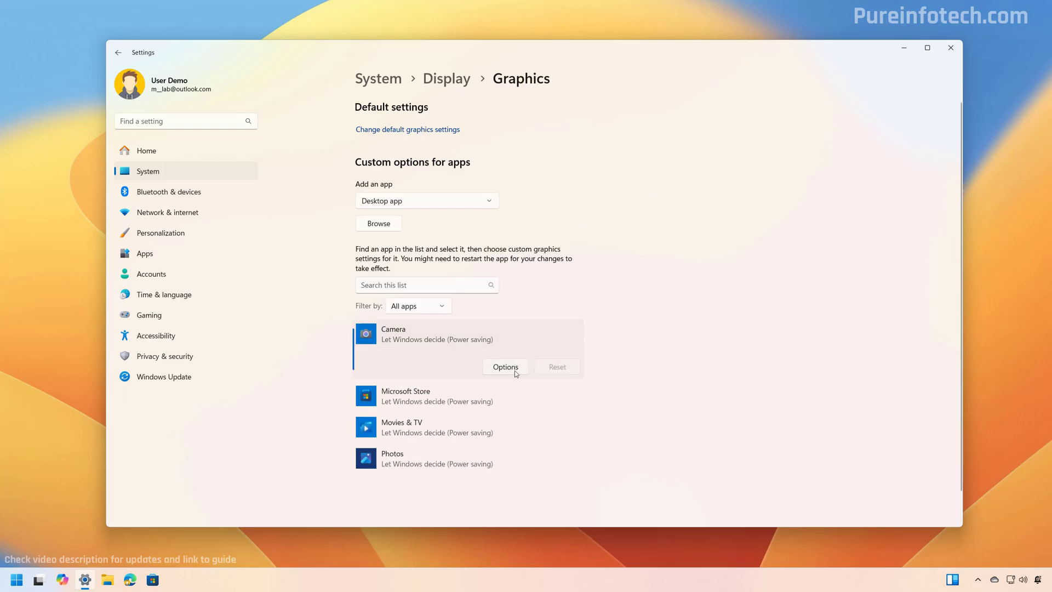
pyautogui.click(505, 367)
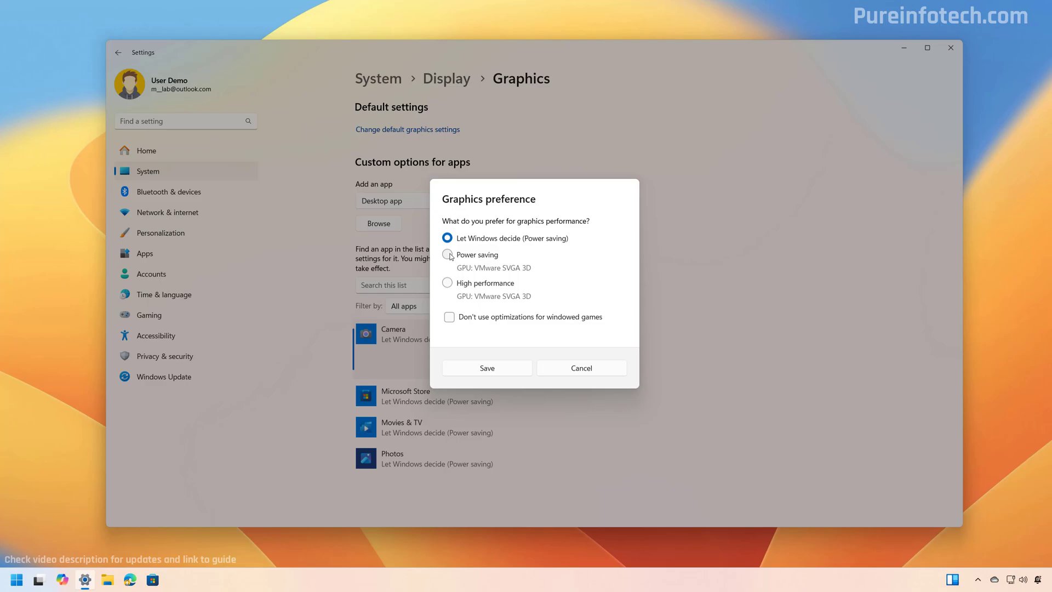
pyautogui.click(448, 255)
pyautogui.click(449, 255)
pyautogui.click(448, 282)
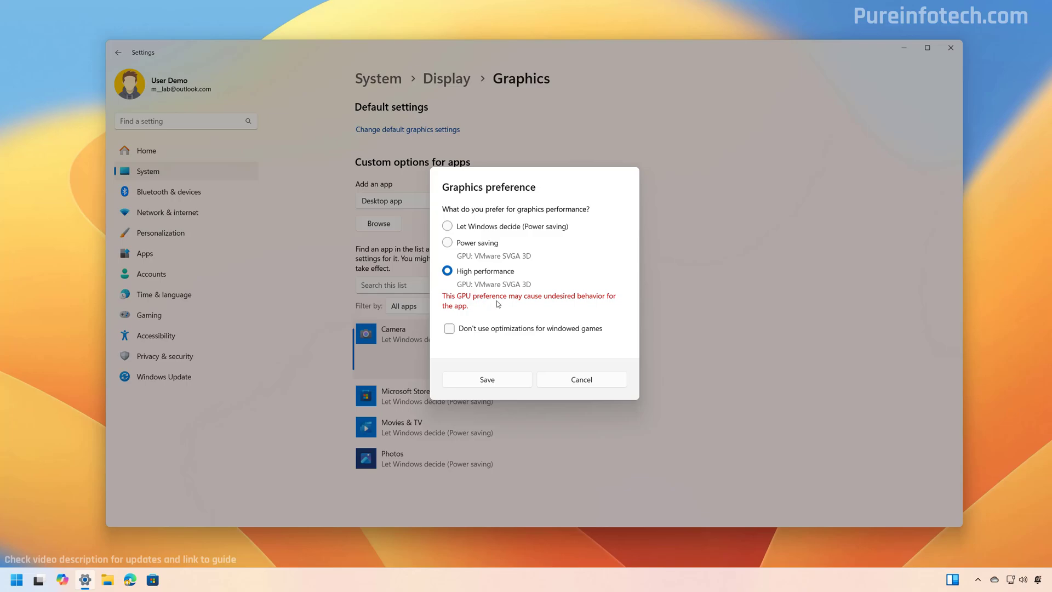
pyautogui.click(449, 331)
pyautogui.click(490, 381)
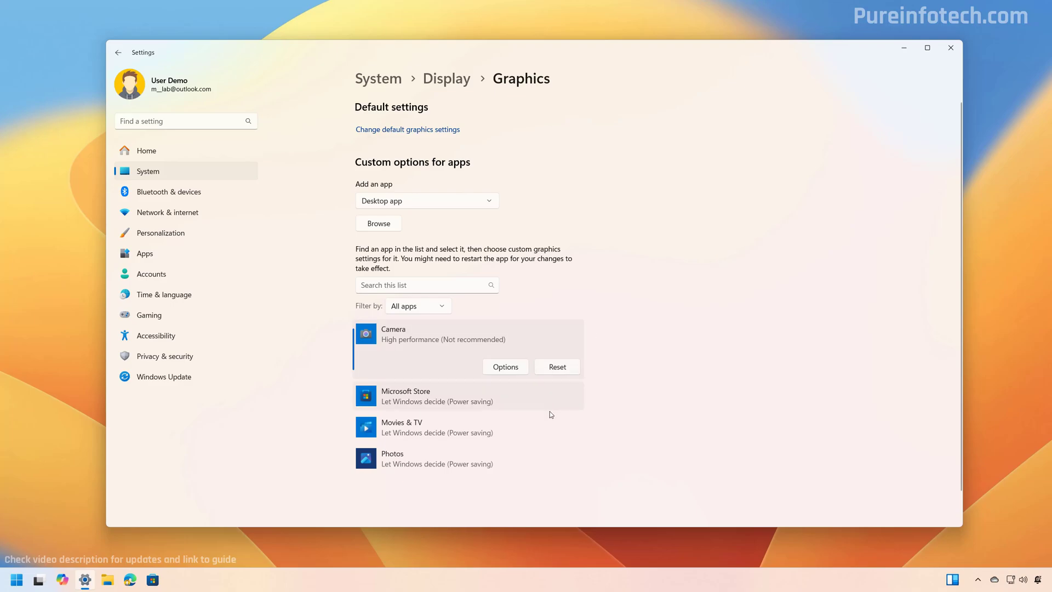
# Add the News app to the custom graphics list as a Microsoft Store app.
pyautogui.click(420, 200)
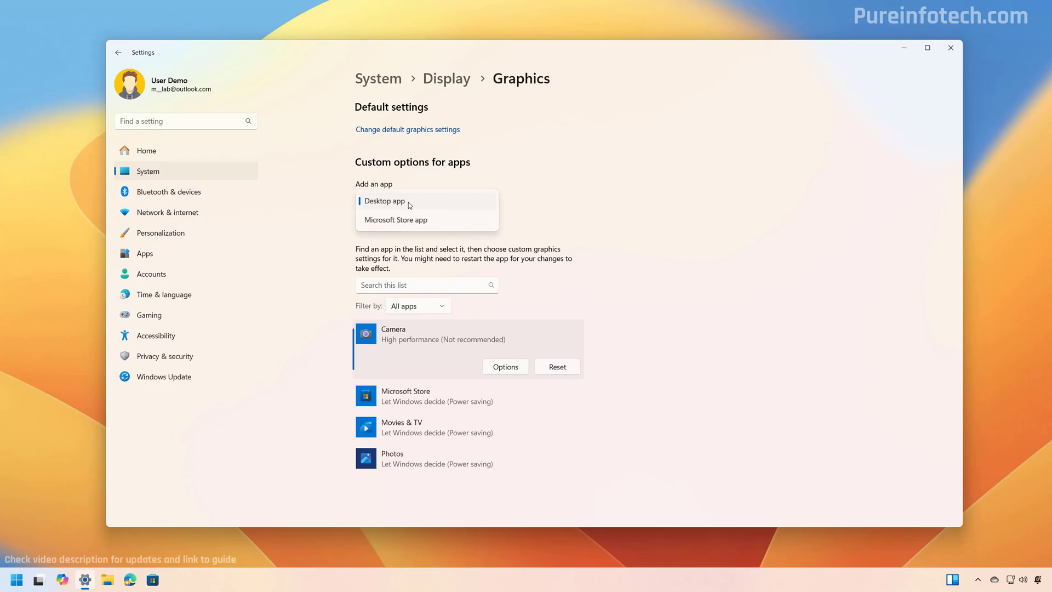
pyautogui.click(407, 221)
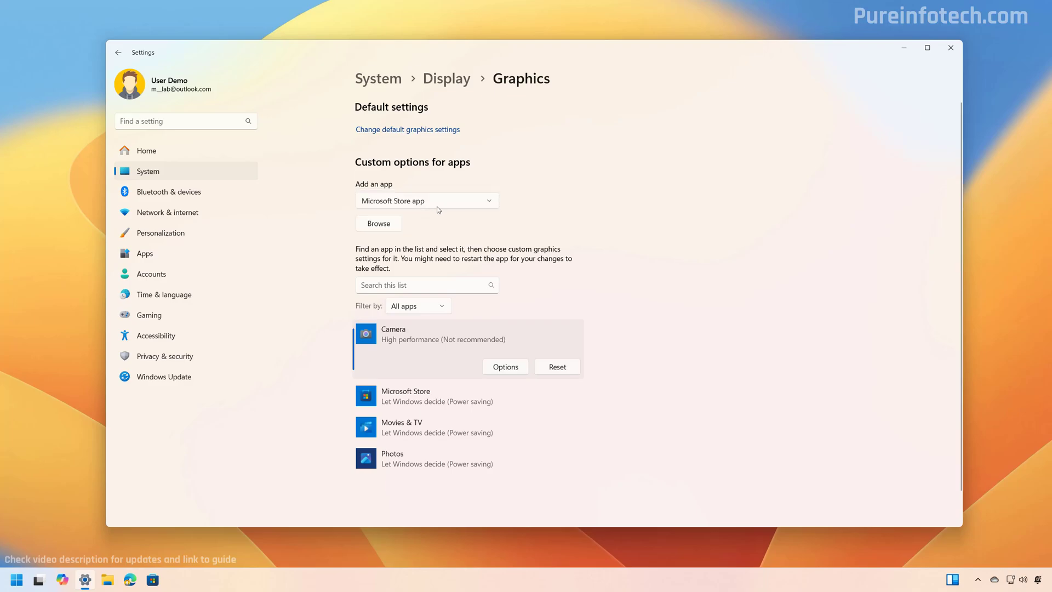
pyautogui.click(386, 225)
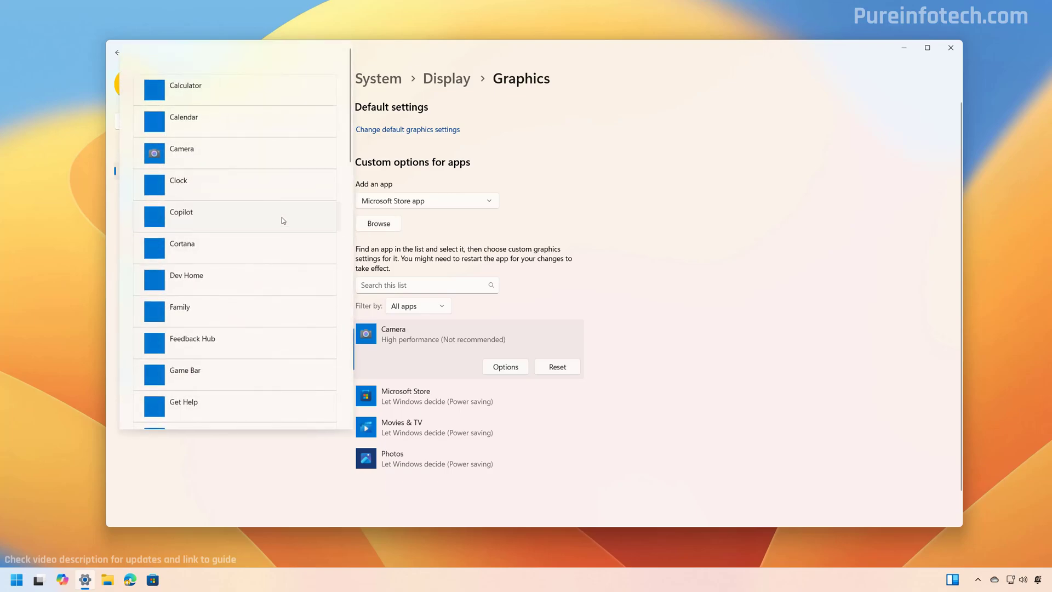
pyautogui.scroll(-8, 278, 218)
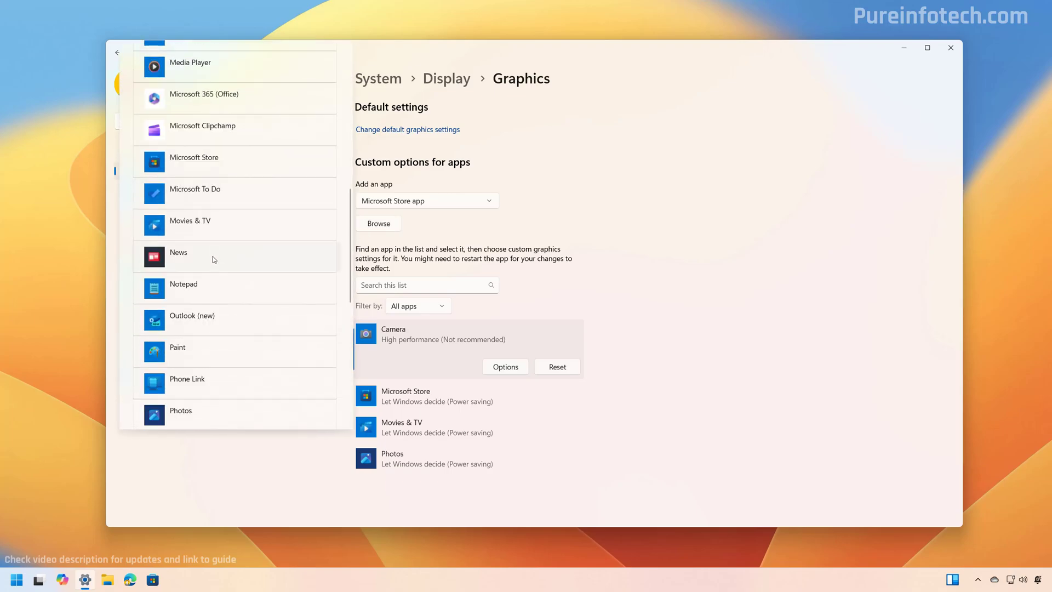
pyautogui.click(213, 259)
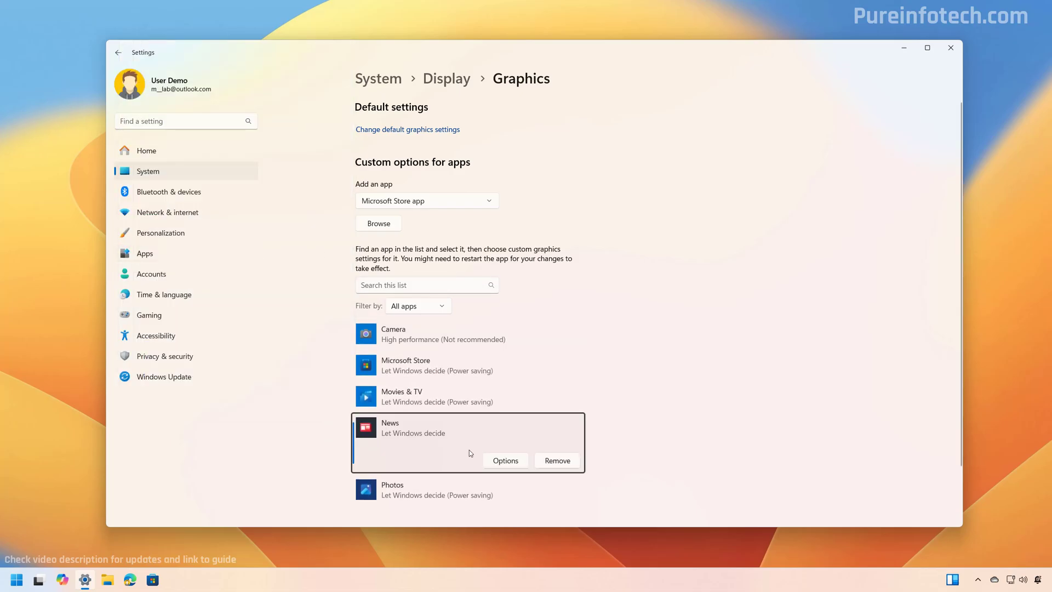
# Save News's graphics preference as Power saving.
pyautogui.click(505, 461)
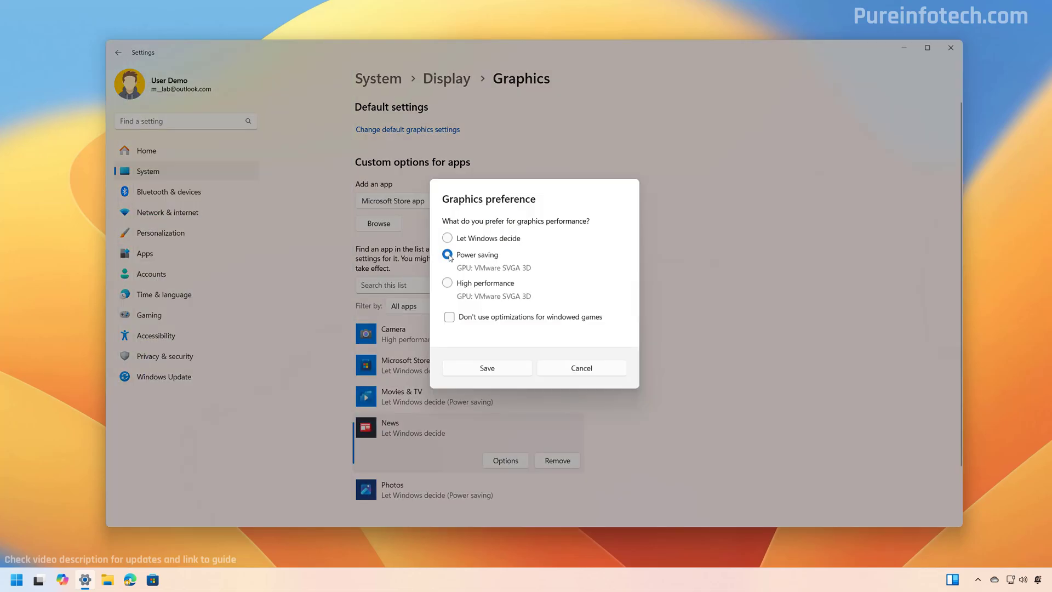
pyautogui.click(487, 368)
pyautogui.click(408, 201)
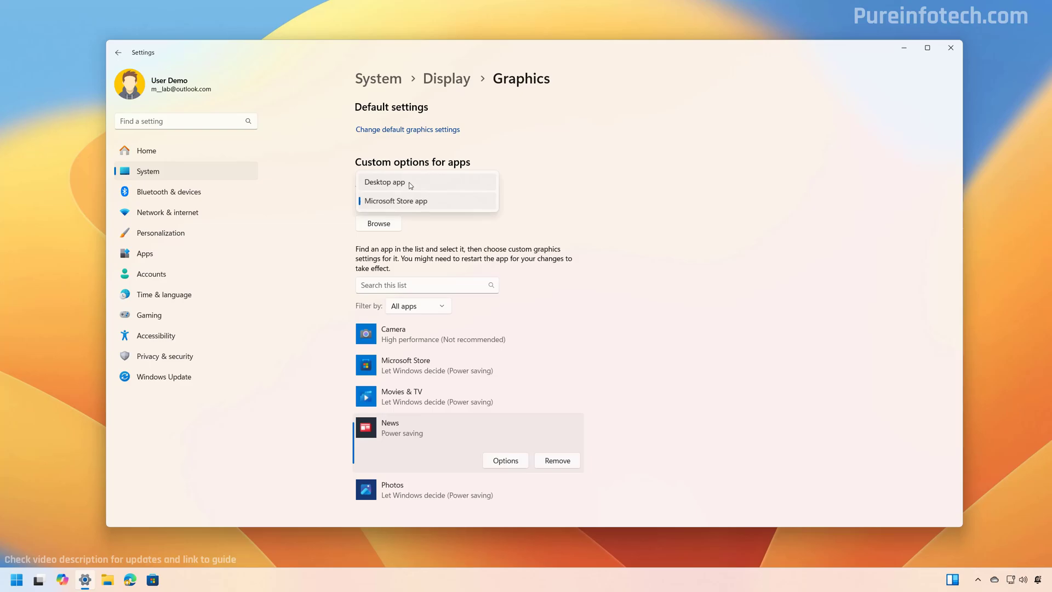
# Add wmplayer.exe from C:\Program Files\Windows Media Player as a desktop app.
pyautogui.click(411, 185)
pyautogui.click(384, 224)
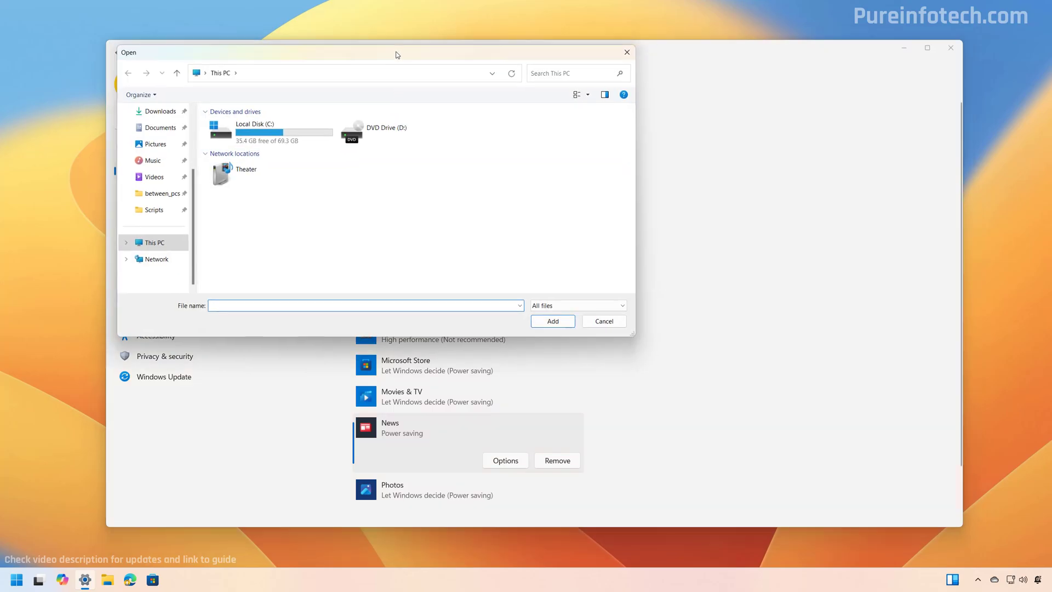
pyautogui.moveTo(397, 55); pyautogui.dragTo(461, 139)
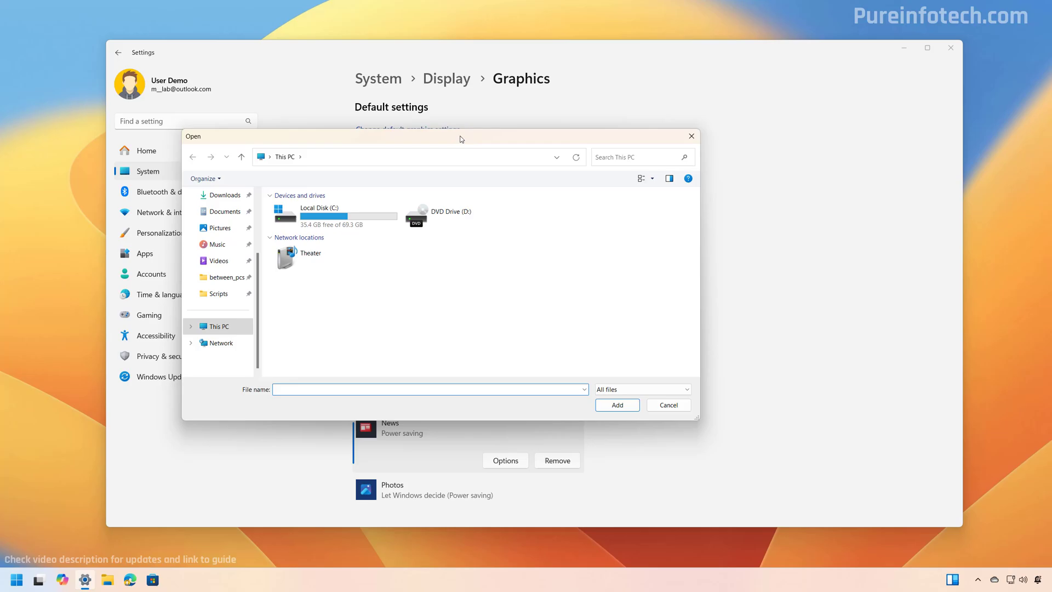
pyautogui.doubleClick(330, 216)
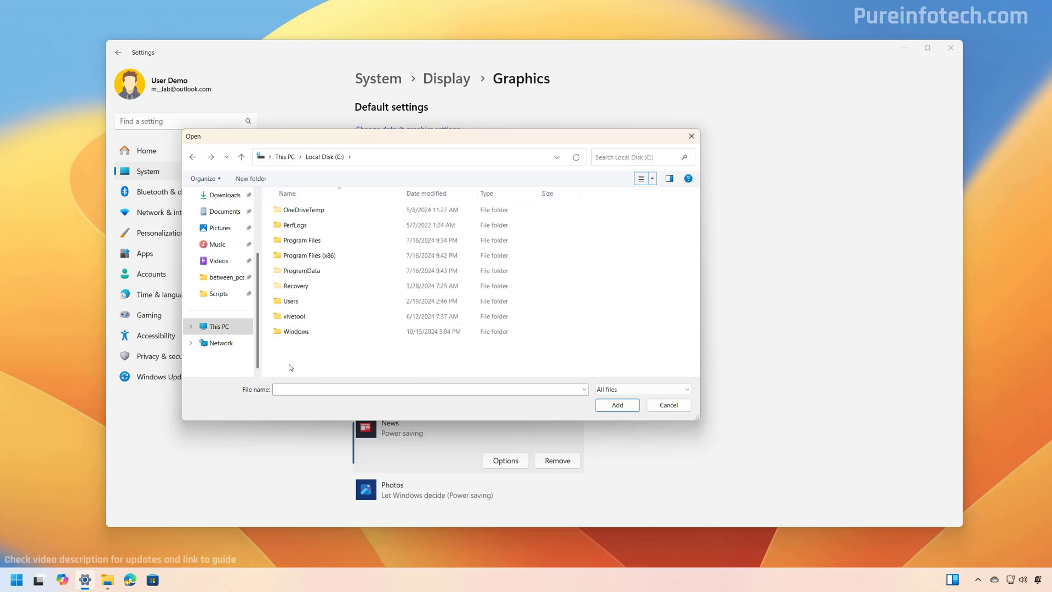
pyautogui.doubleClick(314, 245)
pyautogui.doubleClick(329, 346)
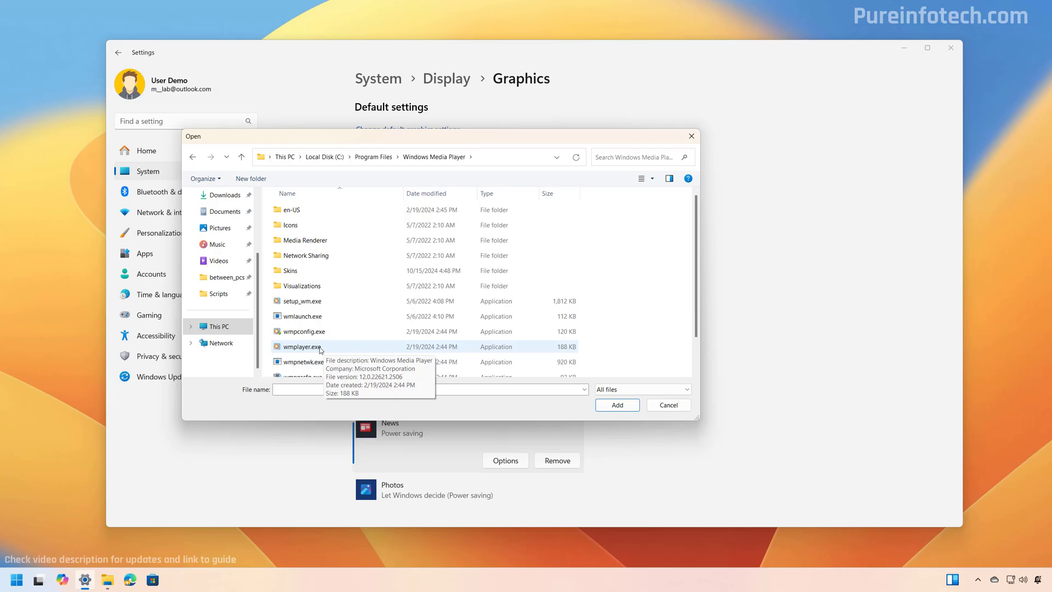
pyautogui.click(617, 404)
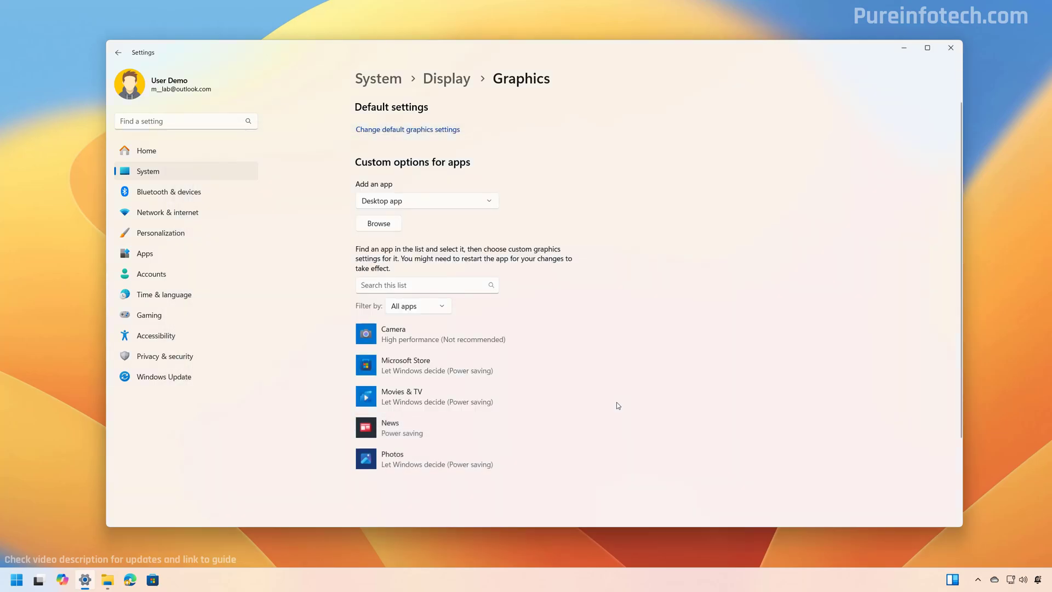
# Save Windows Media Player's graphics preference as Power saving.
pyautogui.click(516, 432)
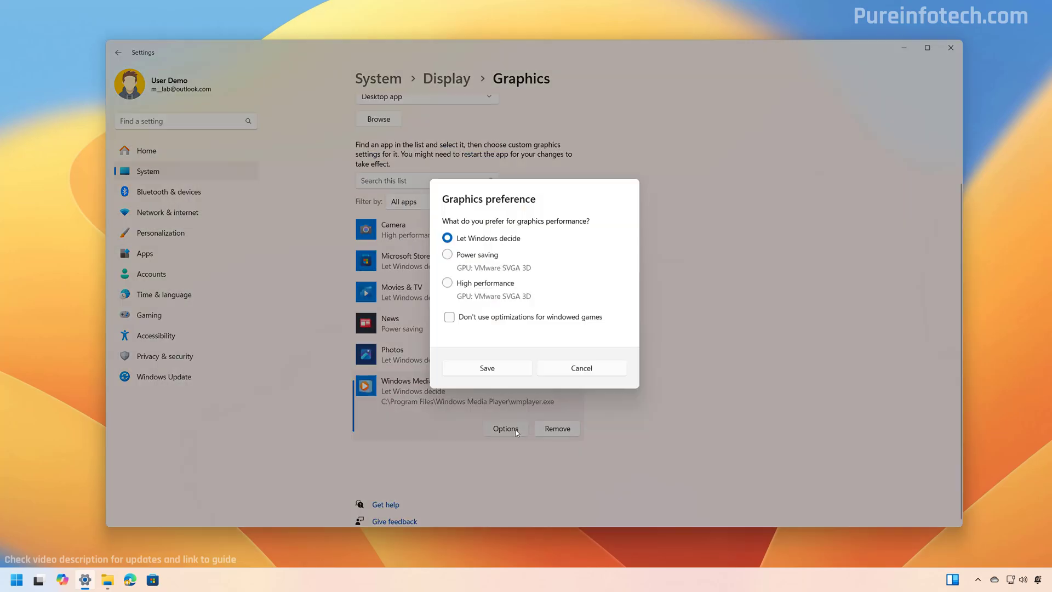
pyautogui.click(450, 259)
pyautogui.click(507, 373)
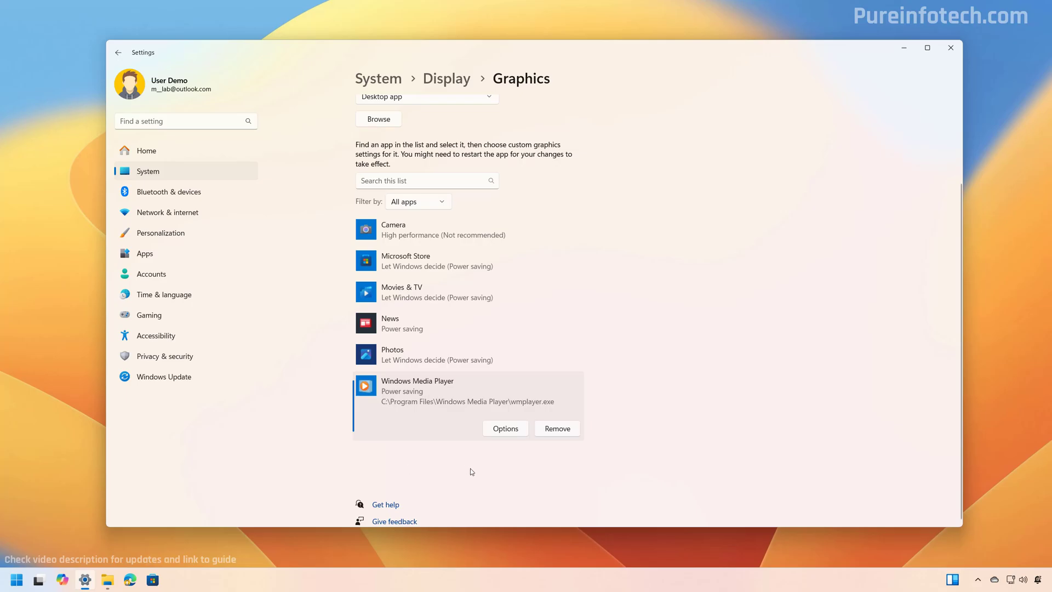
# Switch Windows Media Player back to Let Windows decide, save, then remove it from the list.
pyautogui.click(508, 430)
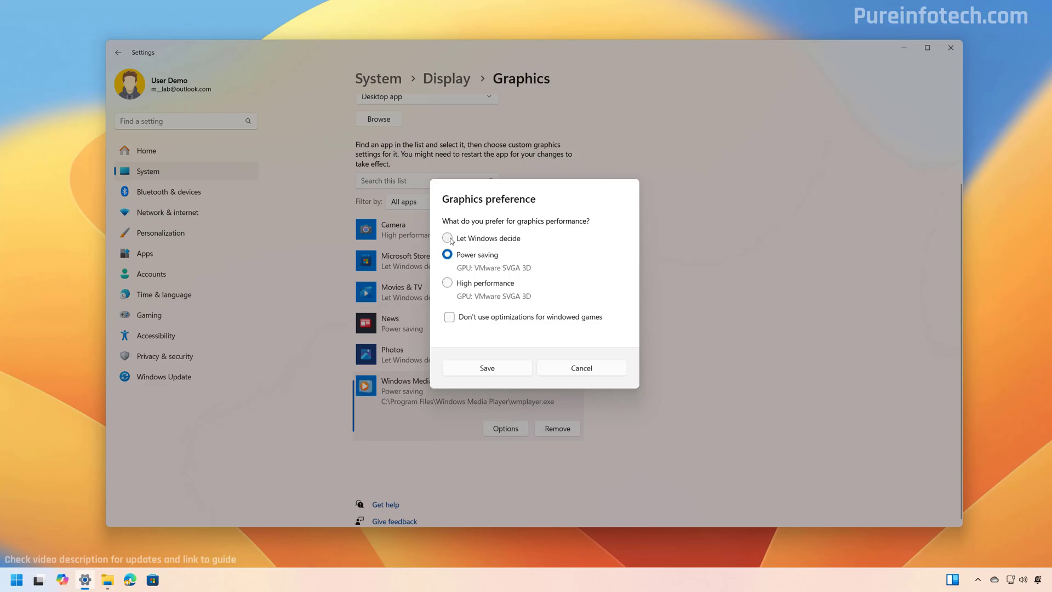
pyautogui.click(502, 239)
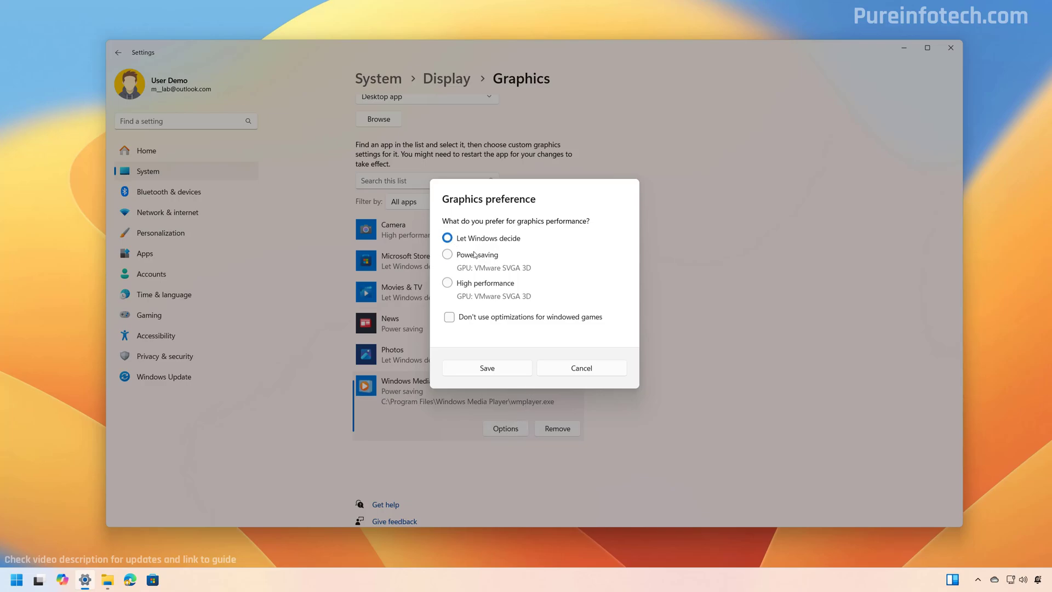
pyautogui.click(485, 376)
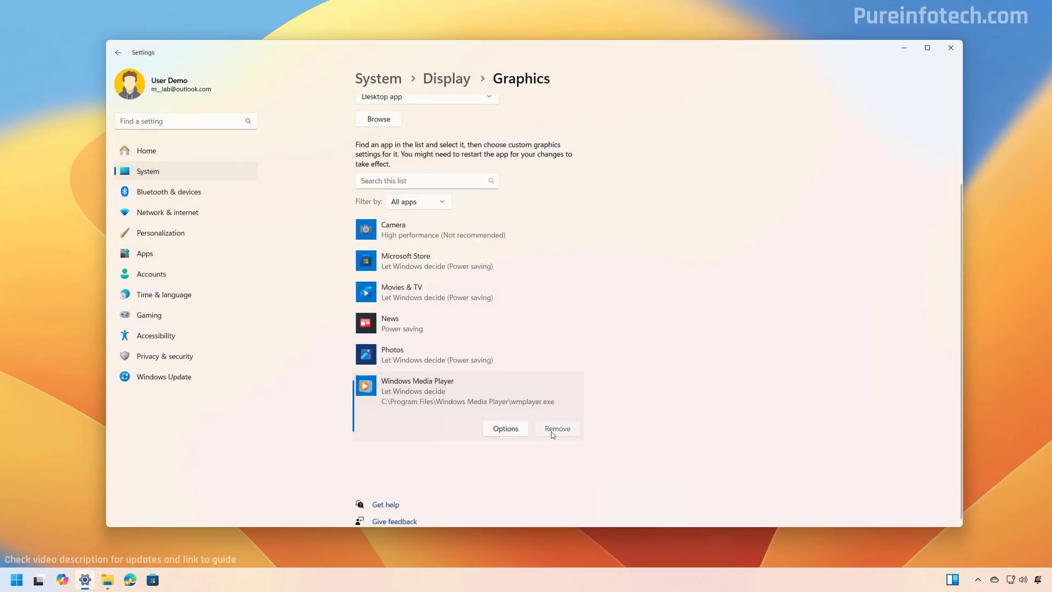
pyautogui.click(556, 429)
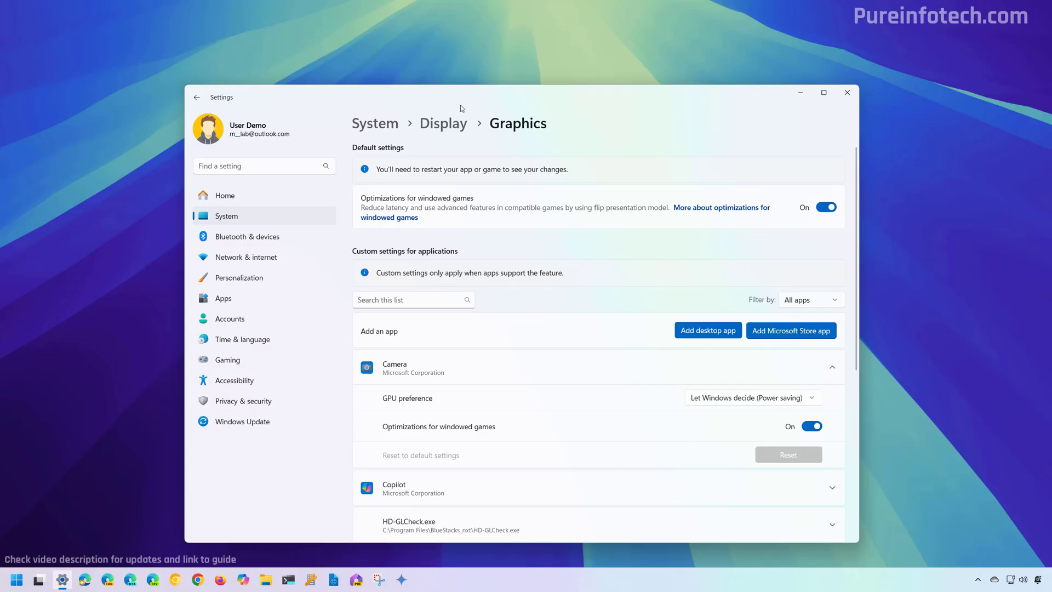